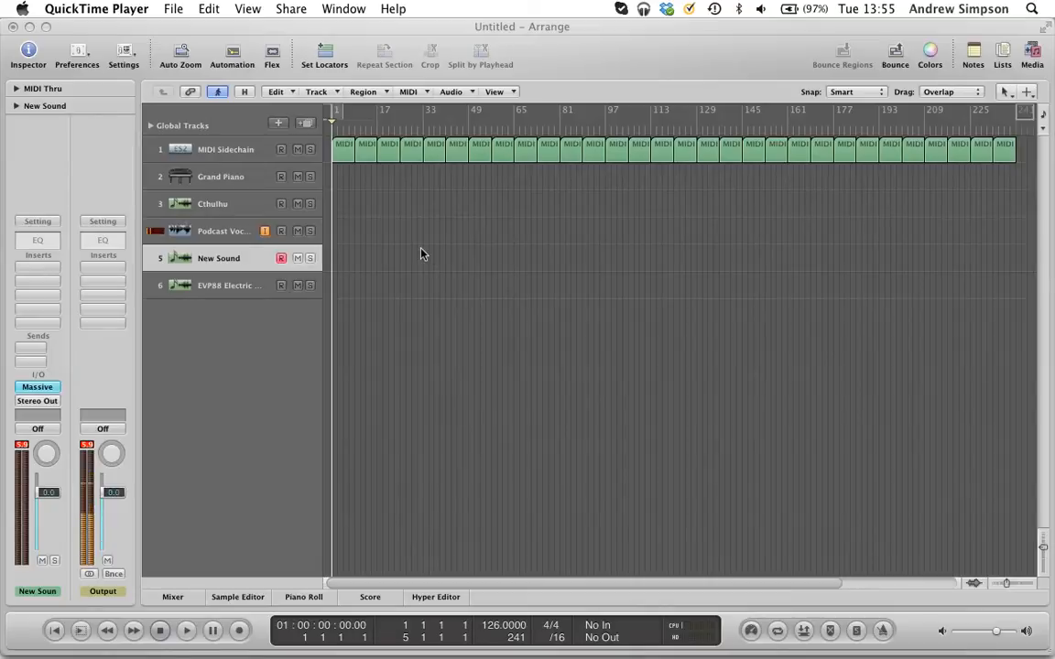
Step: Audition the New Sound track with low and high notes in Musical Typing and move the typing keyboard aside
click(480, 366)
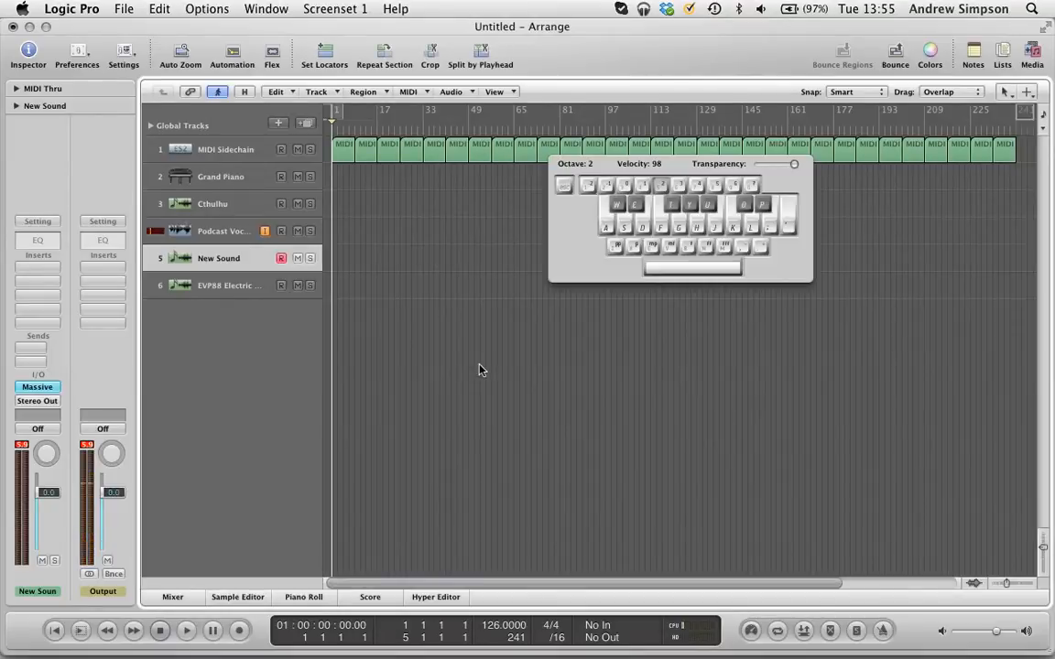
key(a)
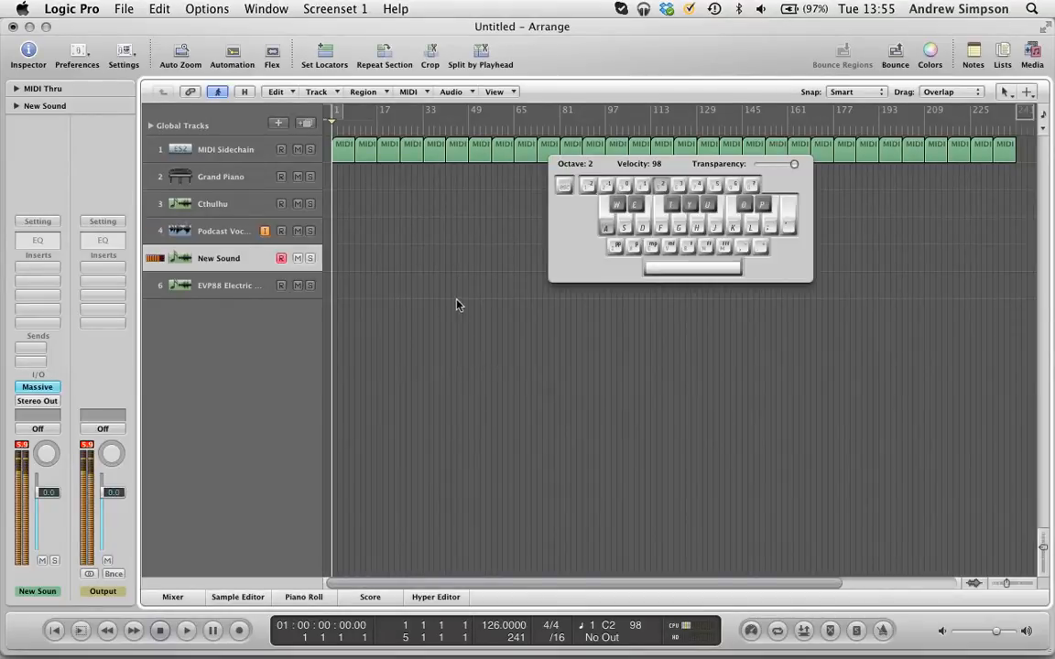
key(k)
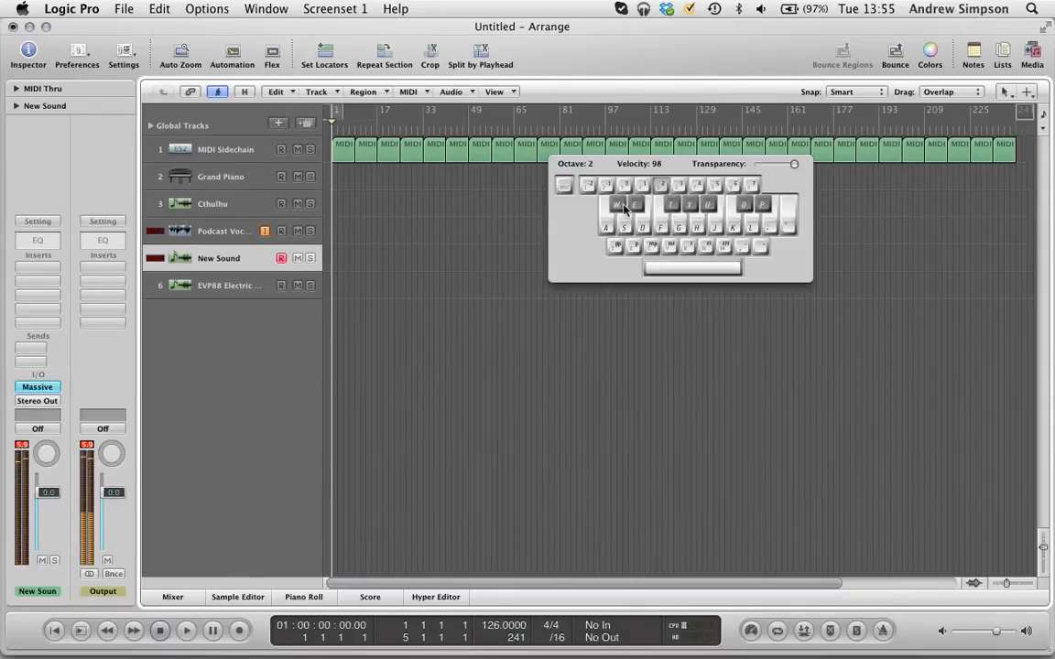
drag(637, 166, 789, 116)
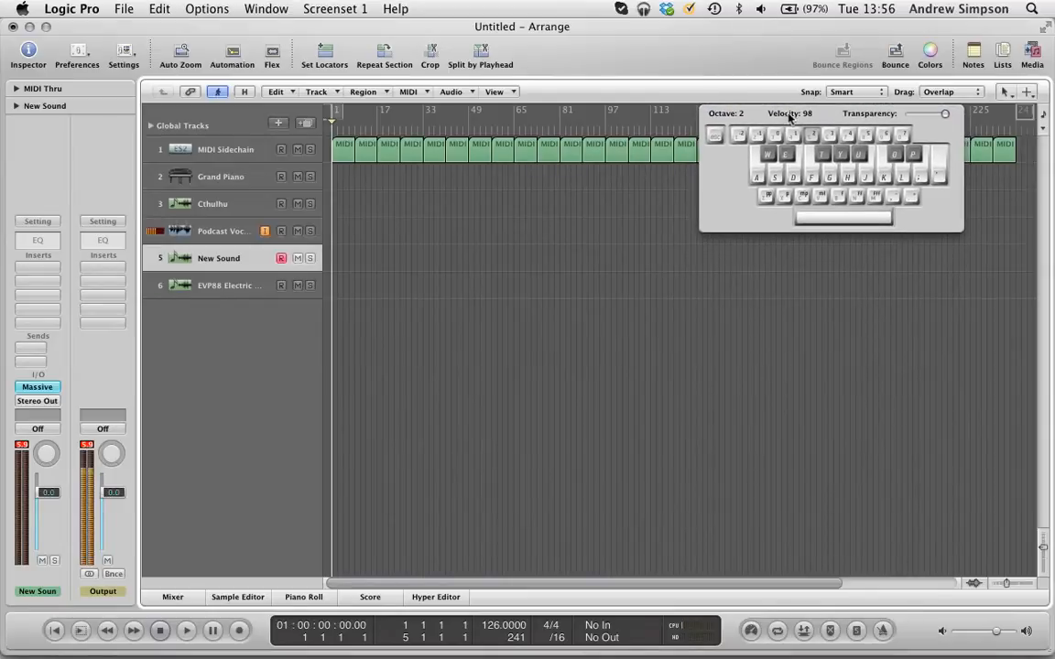
Step: Open the Massive synth on the EVP88 Electric Piano track and arrange its window beside the typing keyboard
click(222, 288)
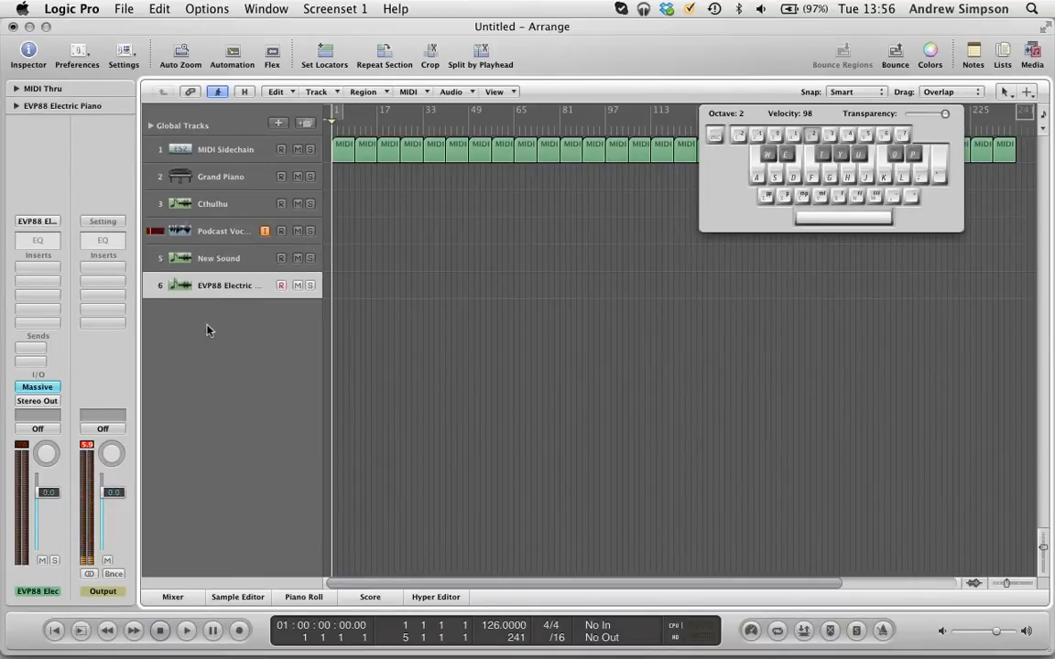
click(39, 386)
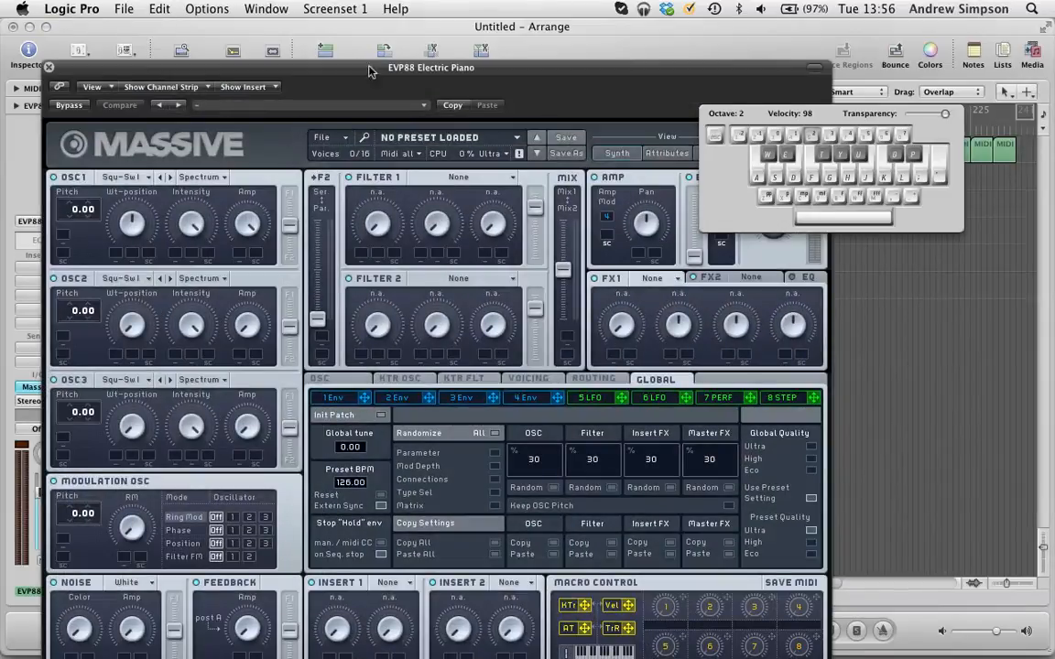
drag(868, 116, 961, 92)
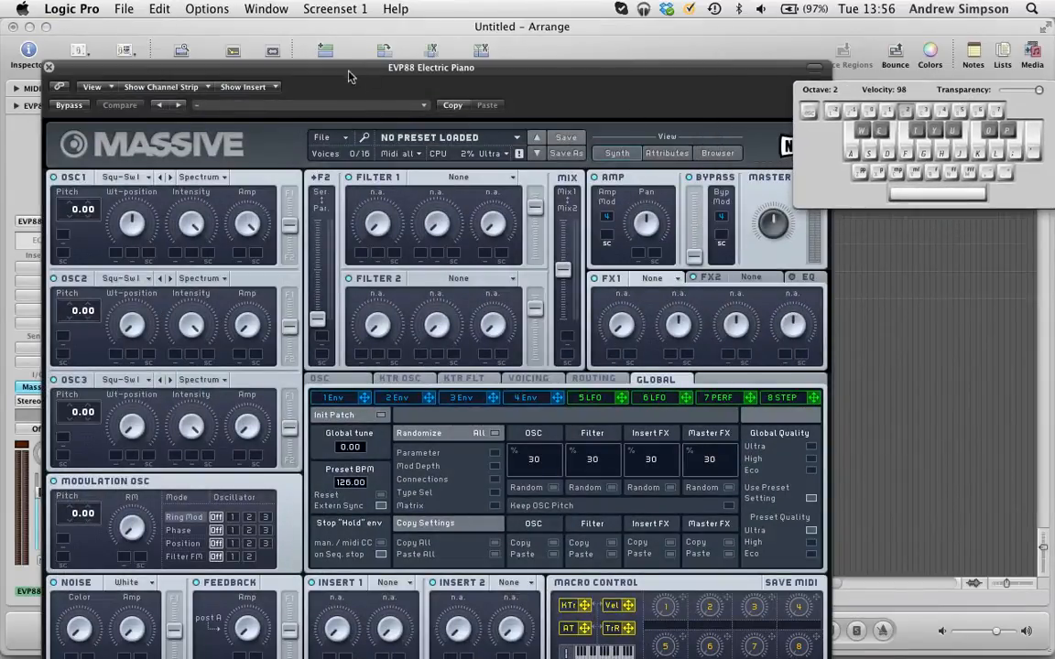
drag(348, 70, 296, 18)
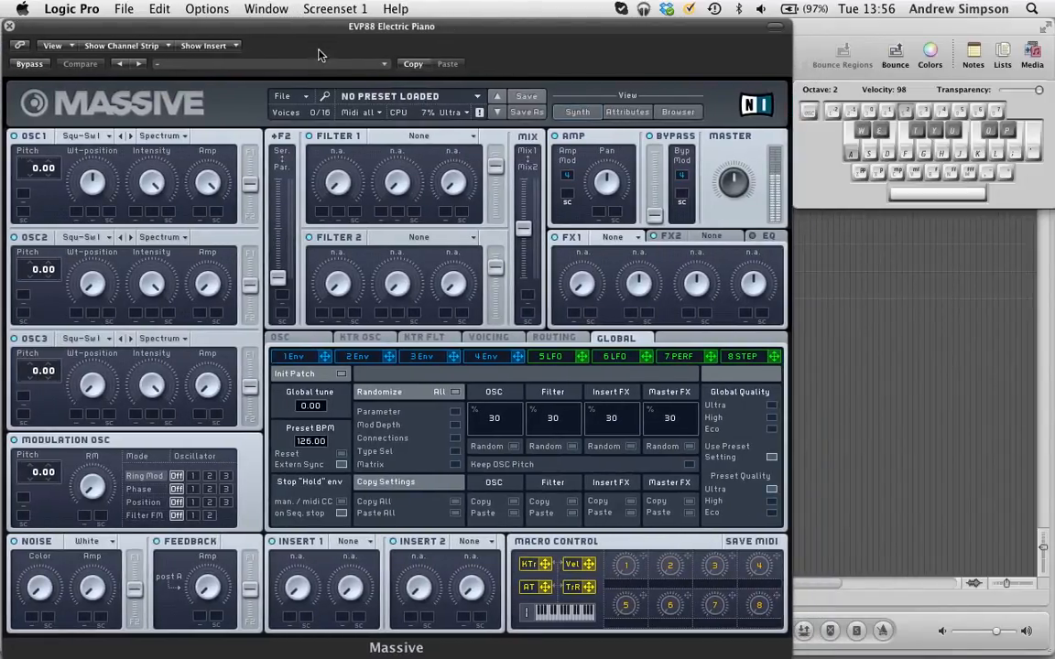
drag(327, 39, 323, 28)
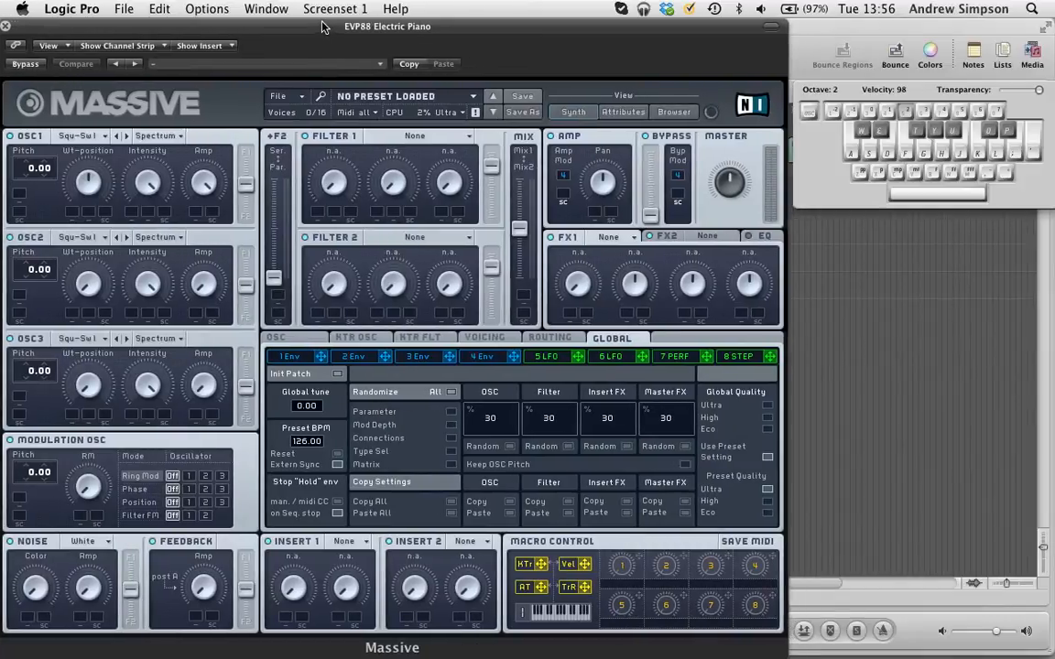
Step: Create a new sound in Massive and reposition the synth window so all its controls are accessible
click(278, 95)
click(304, 98)
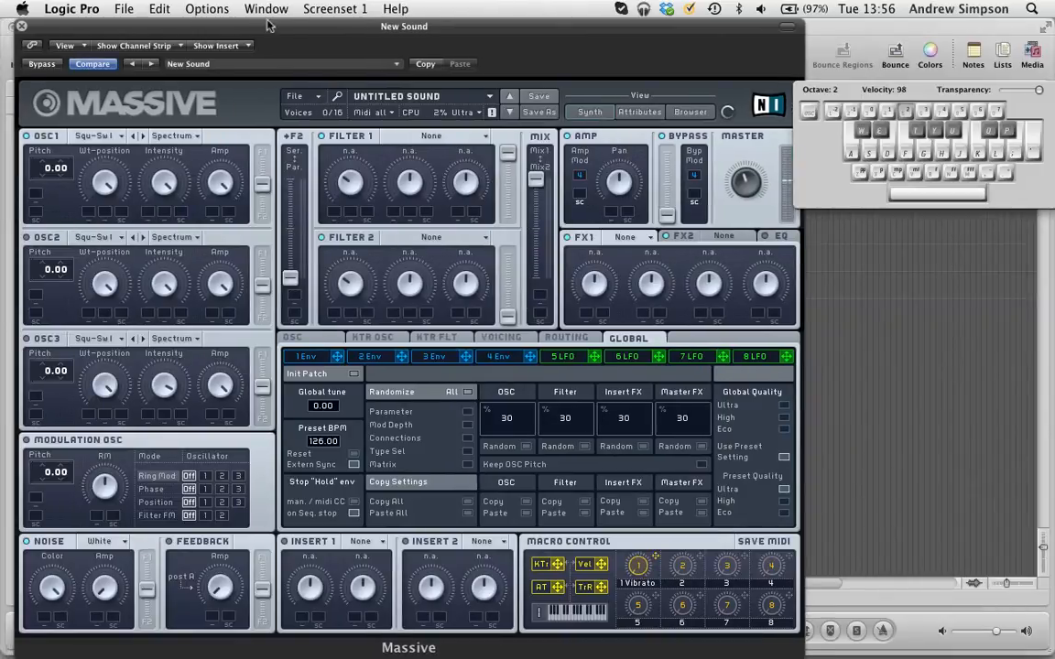
drag(257, 24, 289, 25)
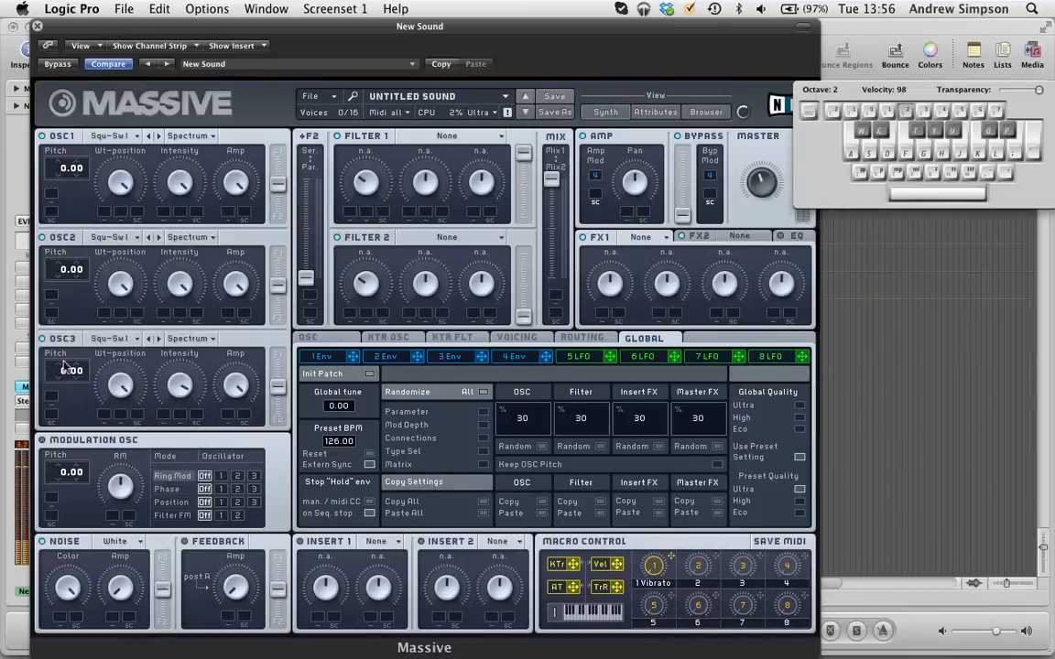
Step: Set the oscillator pitches to -12.00 for OSC3, -0.40 for OSC2 and 0.41 for OSC1, and audition the sound
drag(66, 375, 65, 410)
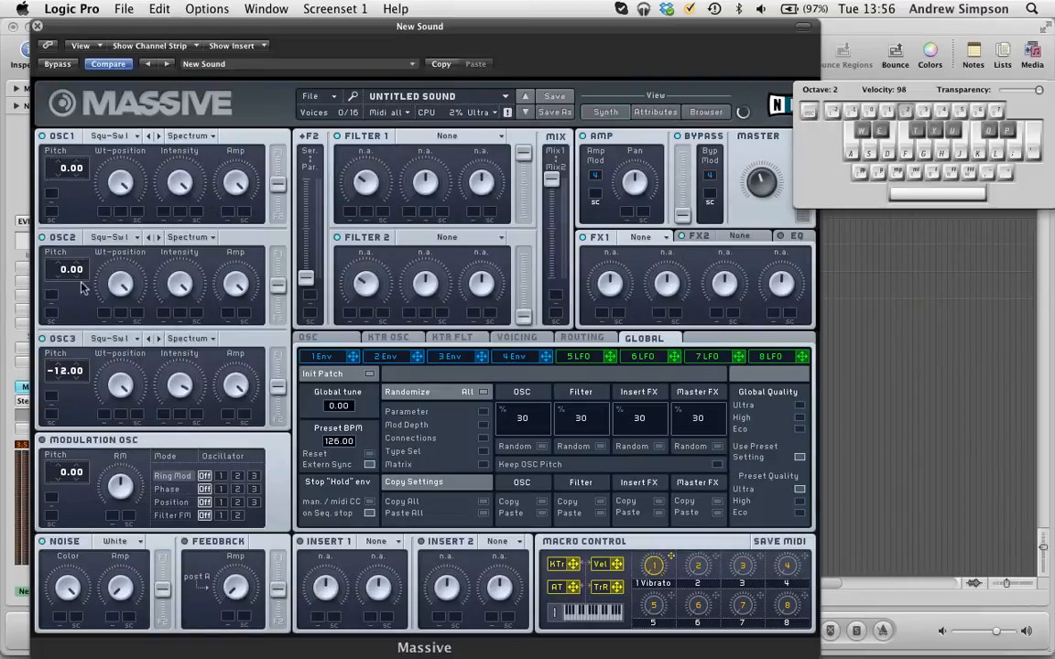
drag(80, 275, 82, 344)
drag(82, 158, 99, 105)
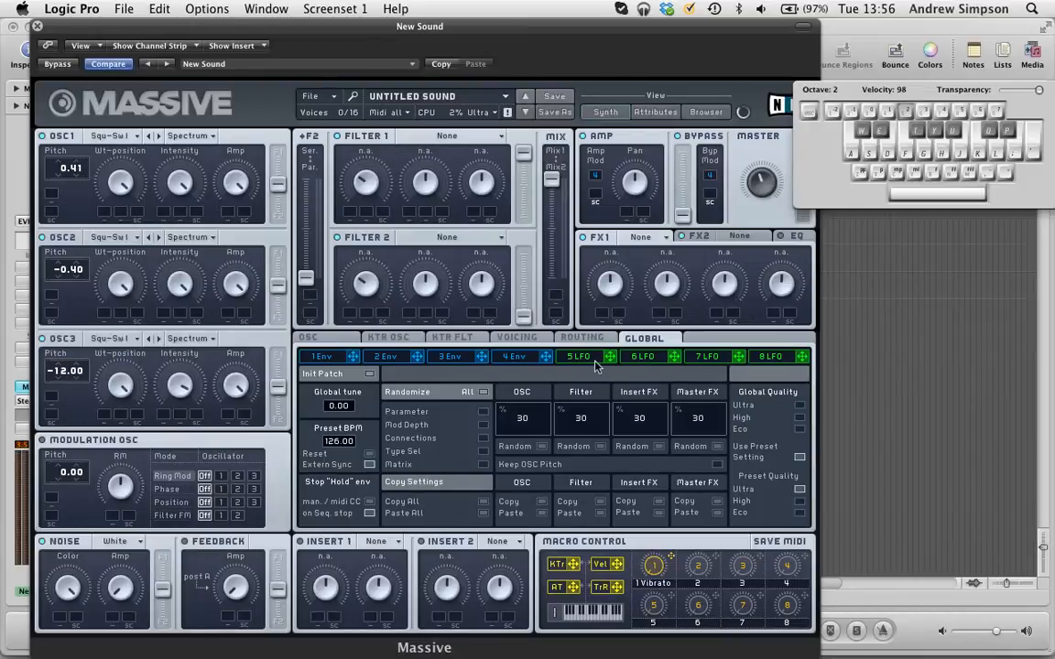
key(a)
Step: Set the voicing to Monophon with 6 unisono voices
click(530, 341)
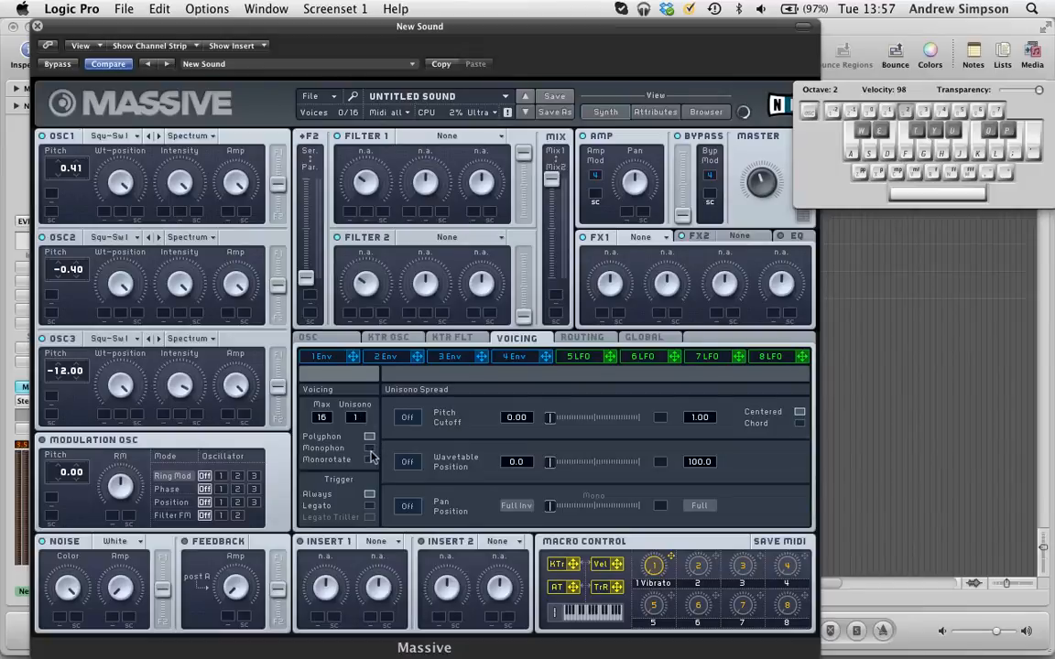
click(370, 448)
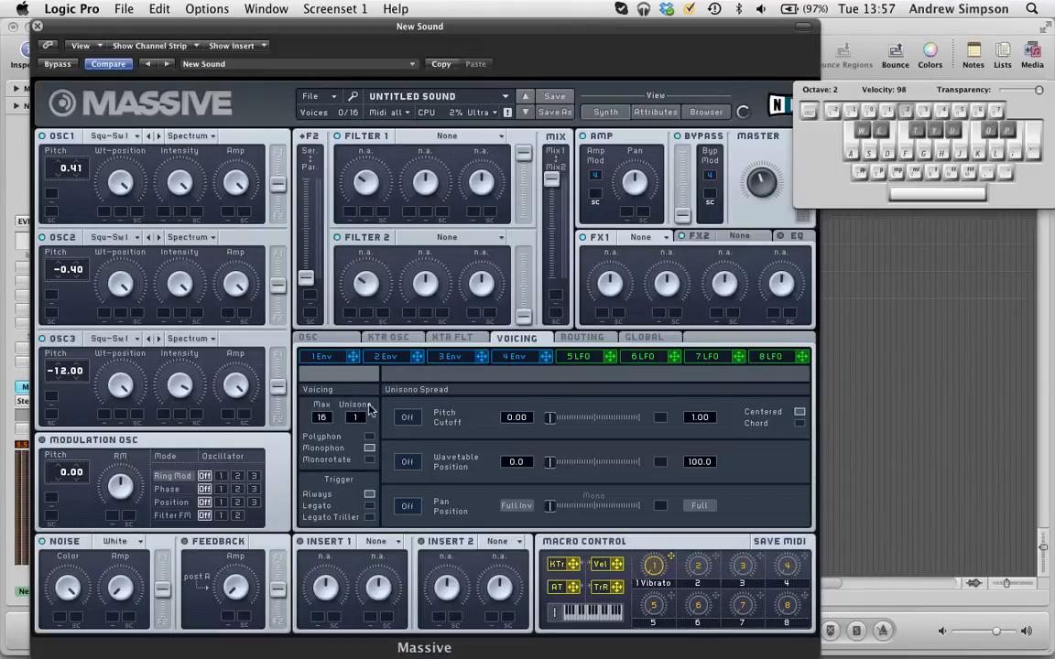
drag(360, 419, 367, 406)
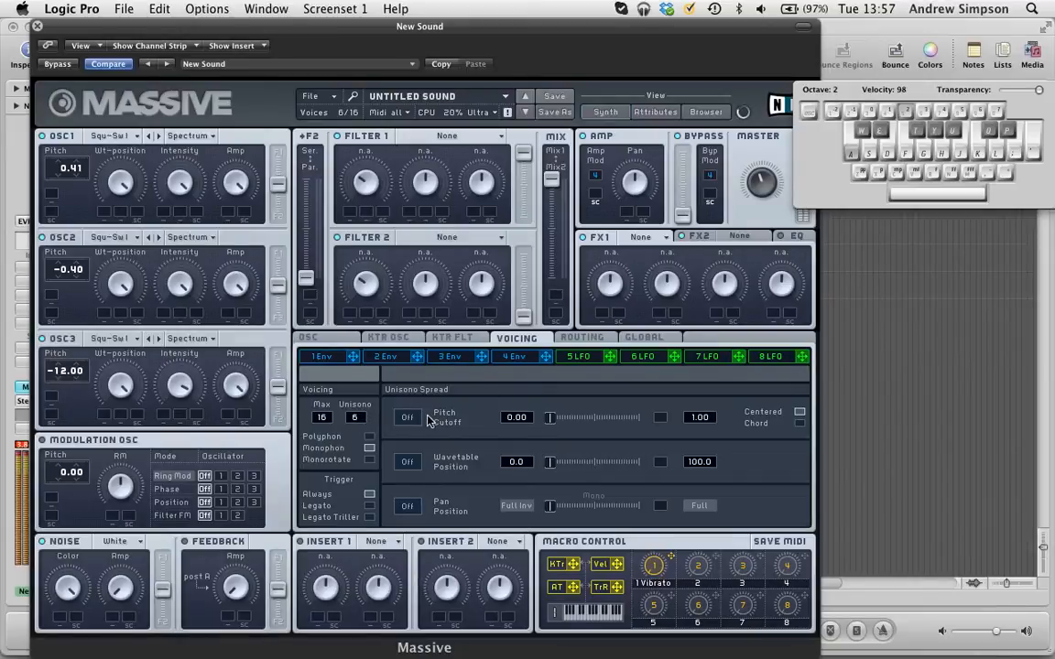
Step: Enable the unisono Pitch Cutoff spread at maximum slider position with a 0.30 limit, and enable the Pan Position spread
click(408, 416)
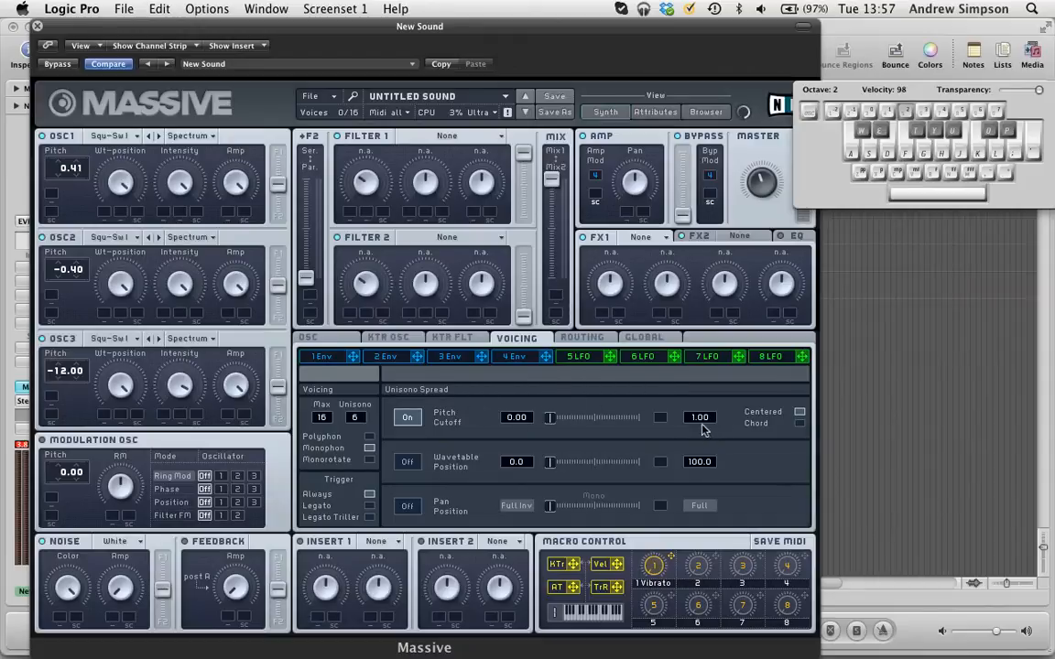
drag(546, 423, 699, 420)
drag(644, 423, 549, 423)
drag(597, 426, 714, 421)
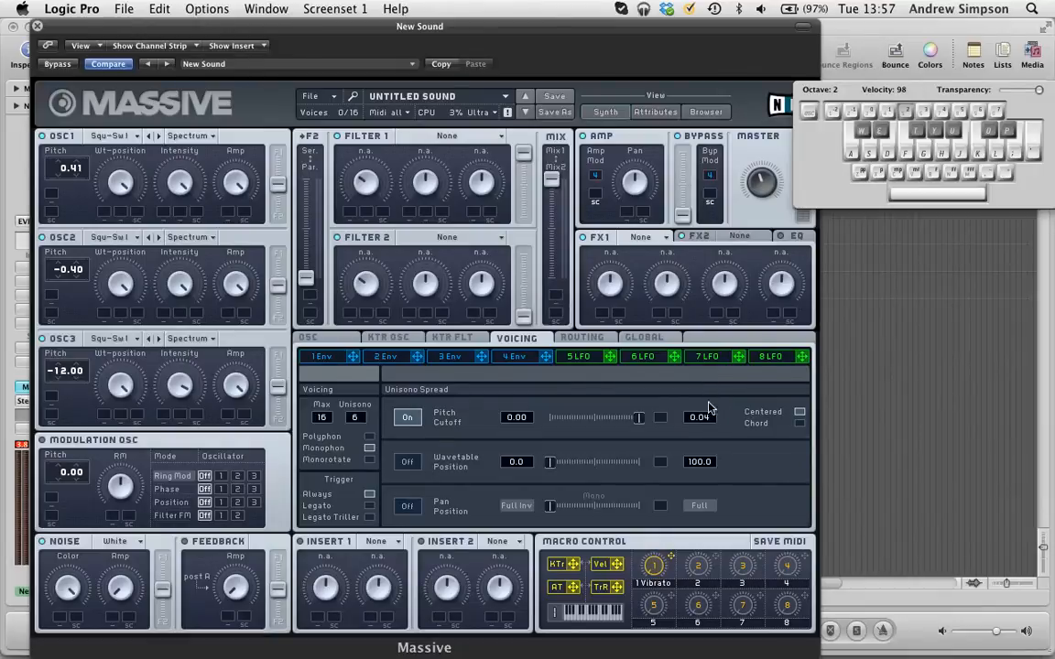
drag(711, 422, 713, 381)
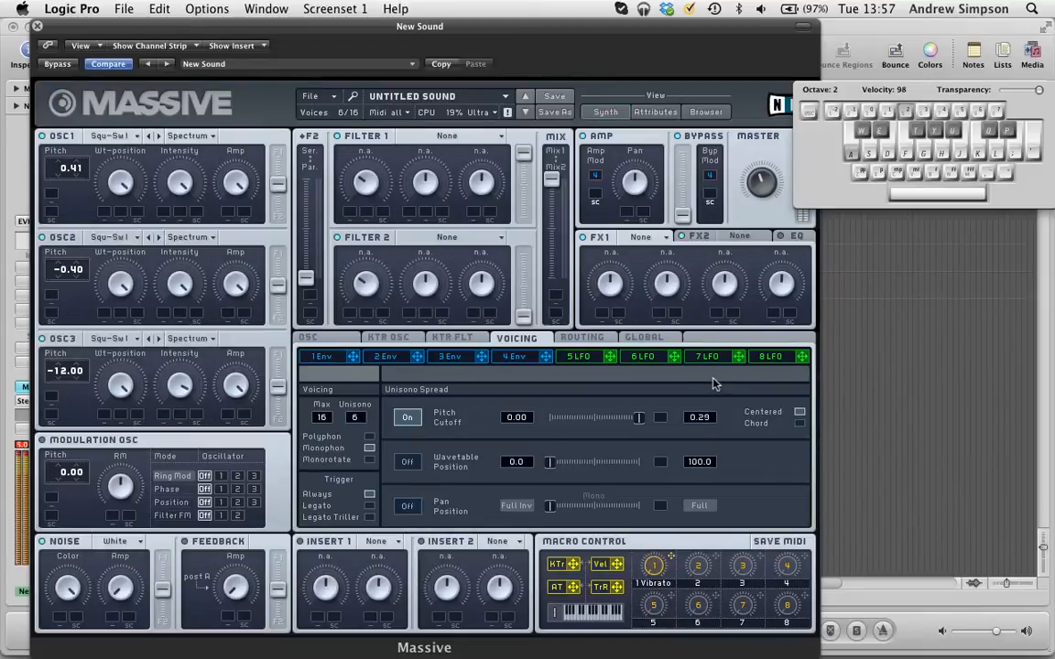
click(408, 506)
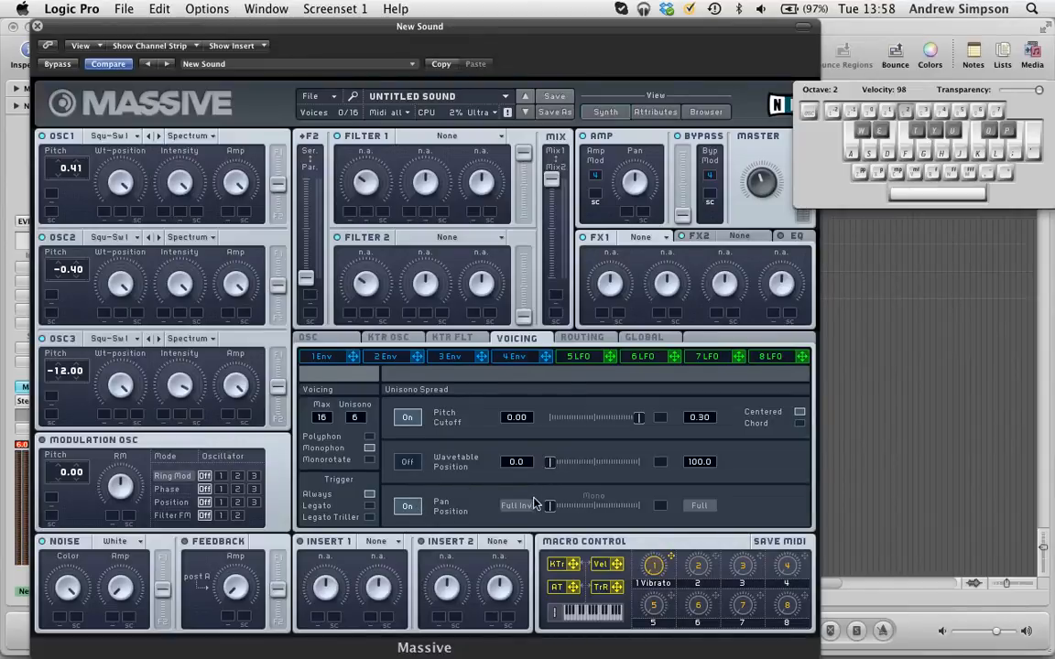
key(a)
Step: Assign envelope 1 as a pitch modulation source for OSC1, OSC2 and OSC3
click(322, 357)
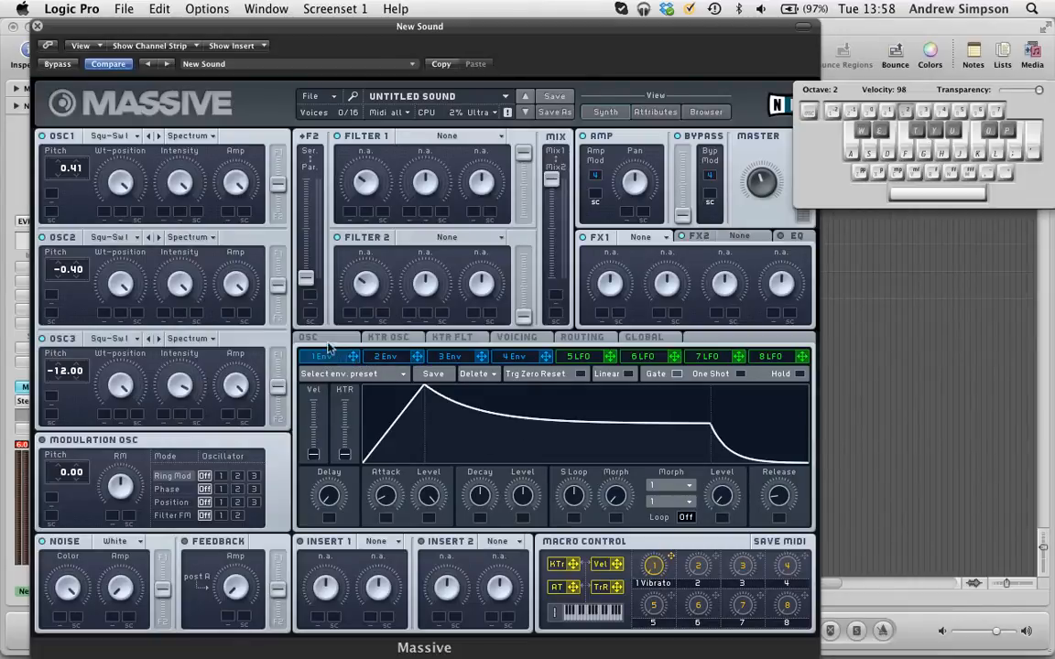
drag(355, 358, 61, 201)
drag(353, 356, 52, 304)
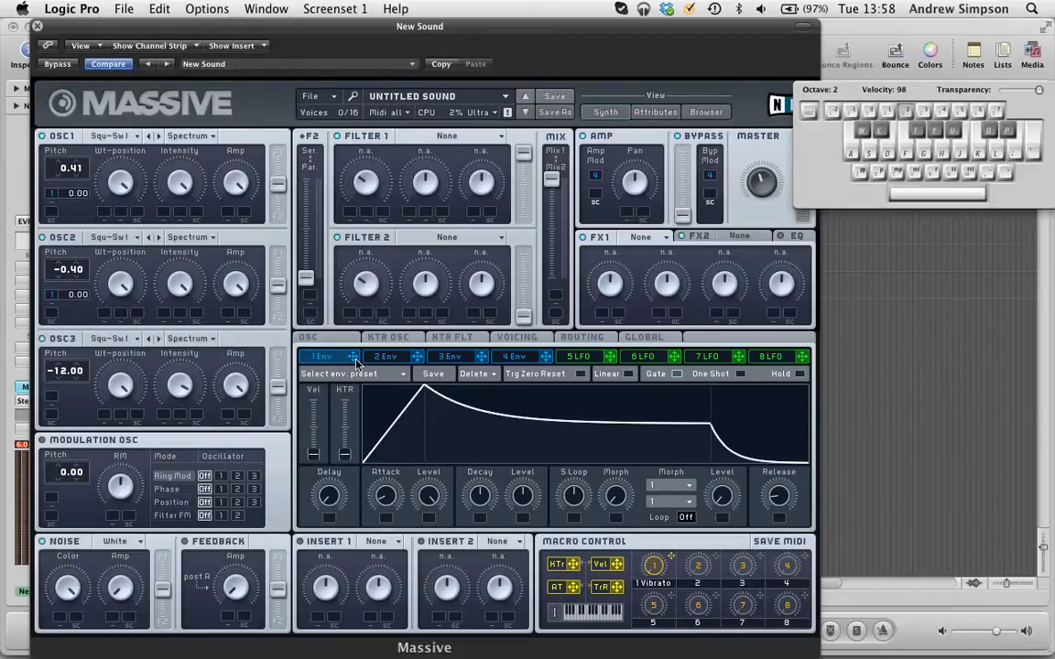
drag(356, 356, 53, 401)
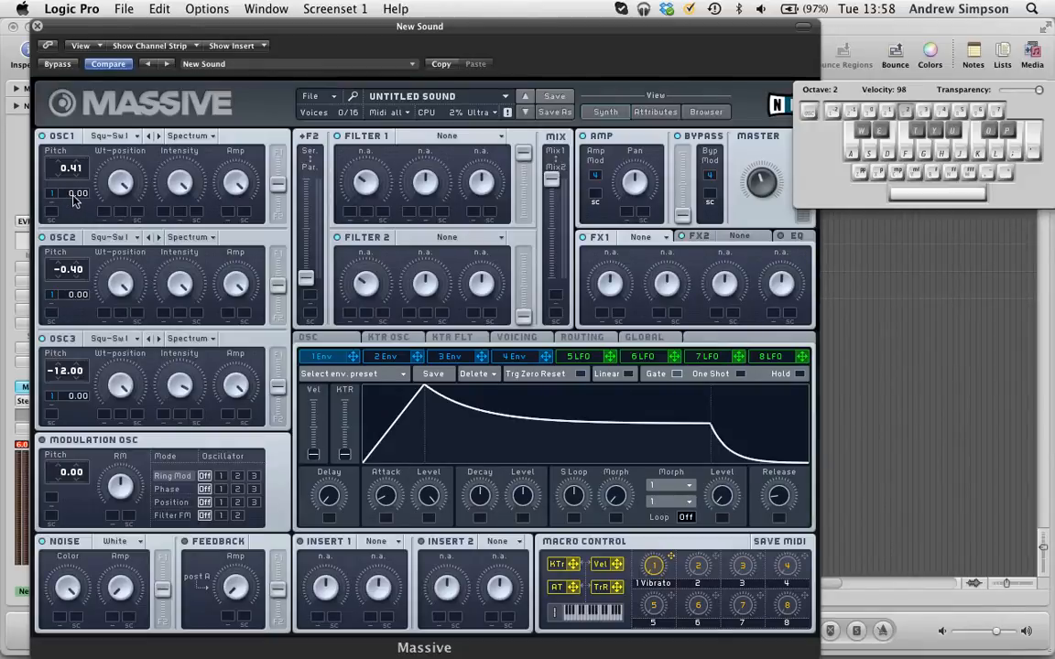
Step: Set the envelope 1 pitch modulation amount to 7.00 on all three oscillators
drag(75, 202, 82, 197)
drag(70, 295, 85, 281)
drag(67, 400, 84, 391)
Step: Shorten envelope 1's attack slightly, turn its decay time down to a very short fall, and bring its decay level to zero
drag(389, 495, 402, 526)
drag(482, 495, 539, 582)
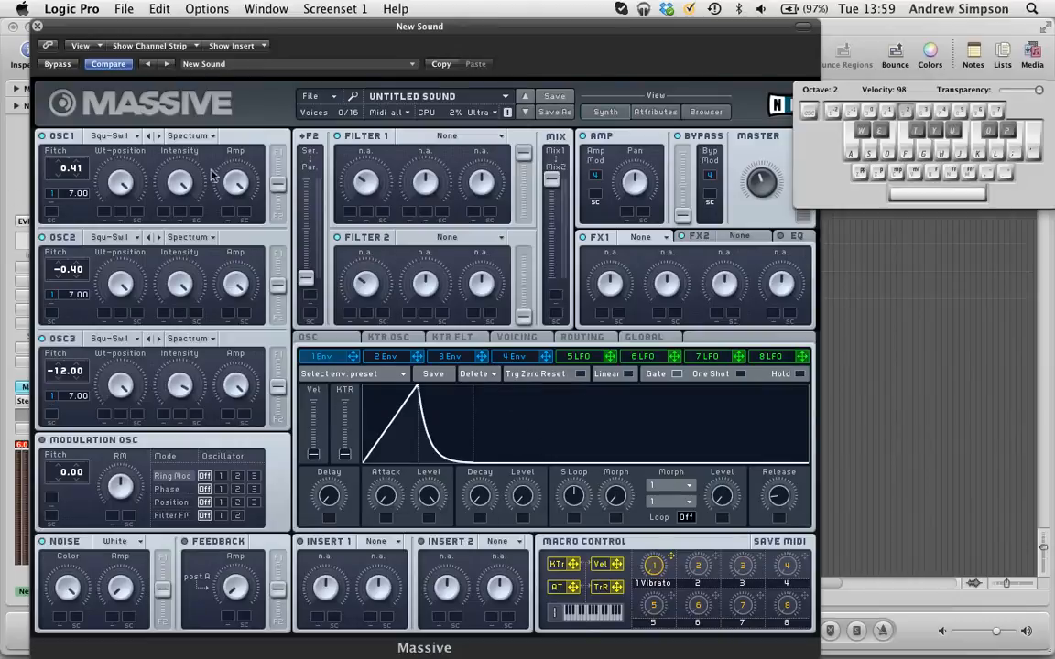
drag(512, 513, 527, 439)
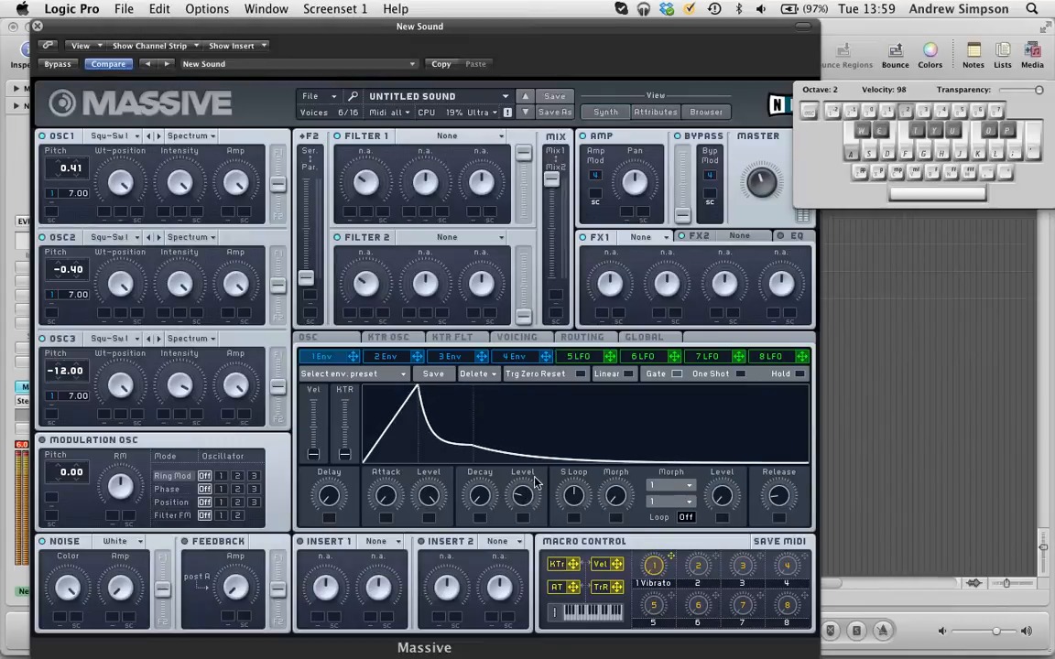
drag(480, 427, 485, 460)
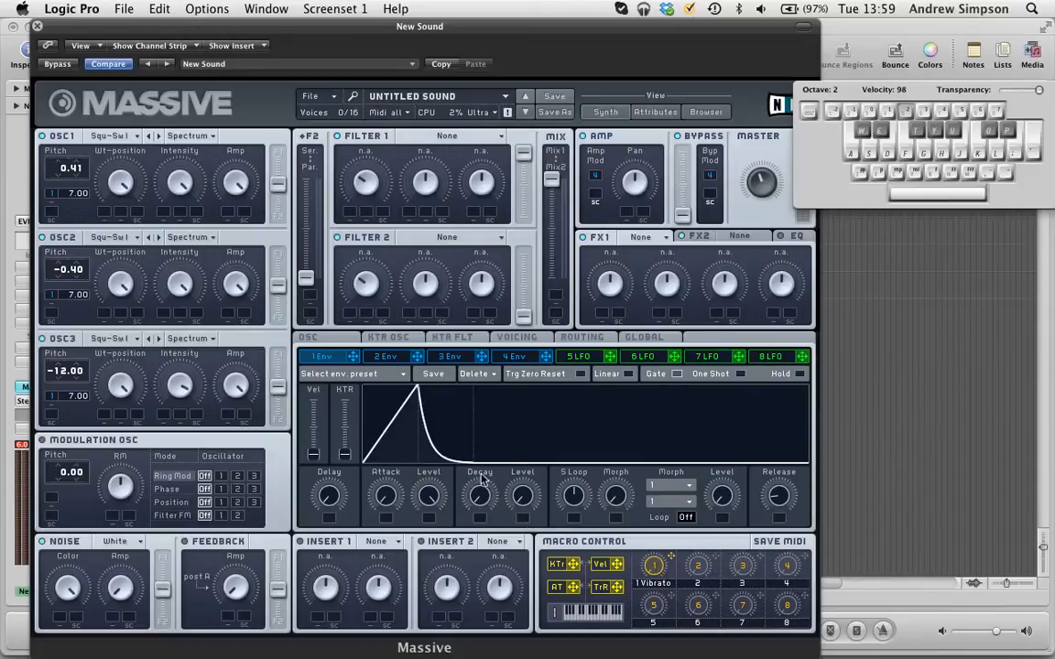
drag(501, 496, 484, 530)
Step: Lengthen envelope 1's attack for a slow pitch rise and its decay for a more gradual fall
drag(386, 499, 396, 467)
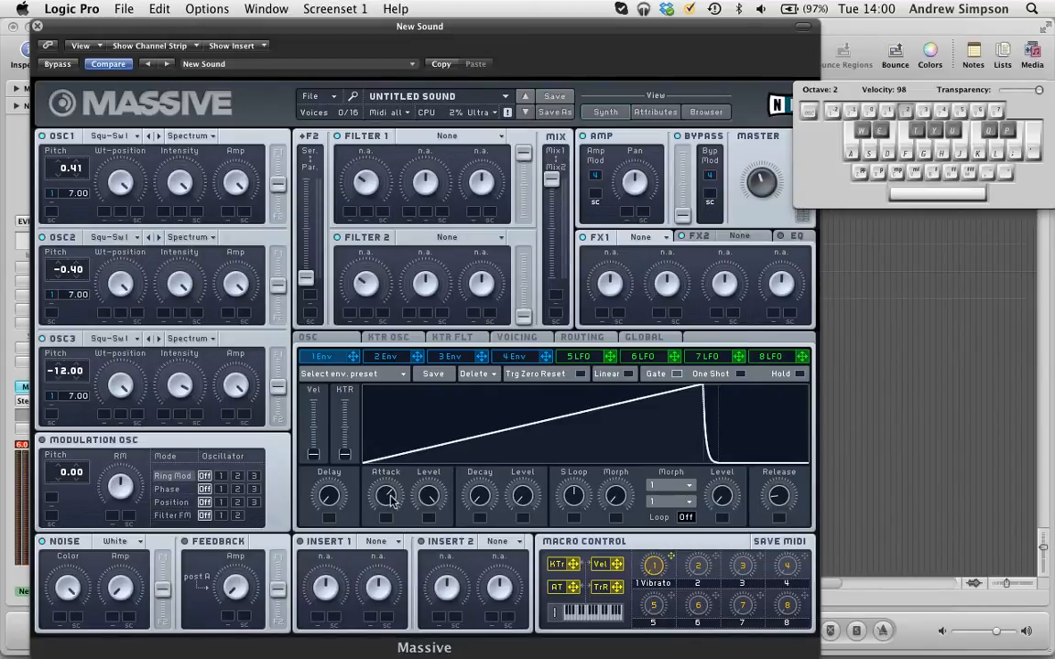
drag(389, 497, 424, 523)
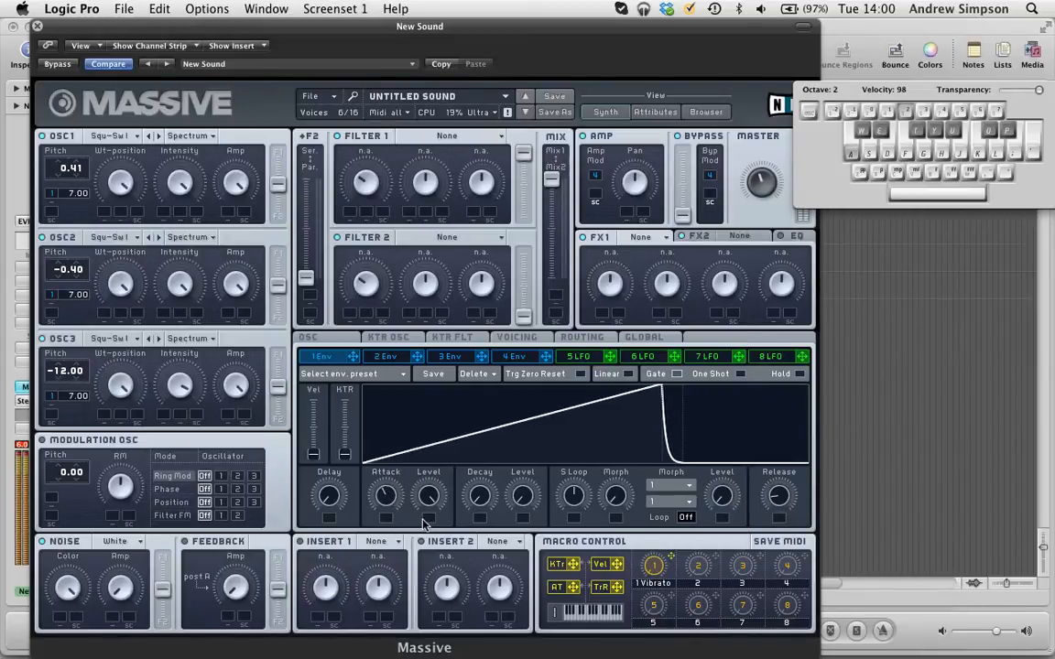
drag(480, 502, 470, 454)
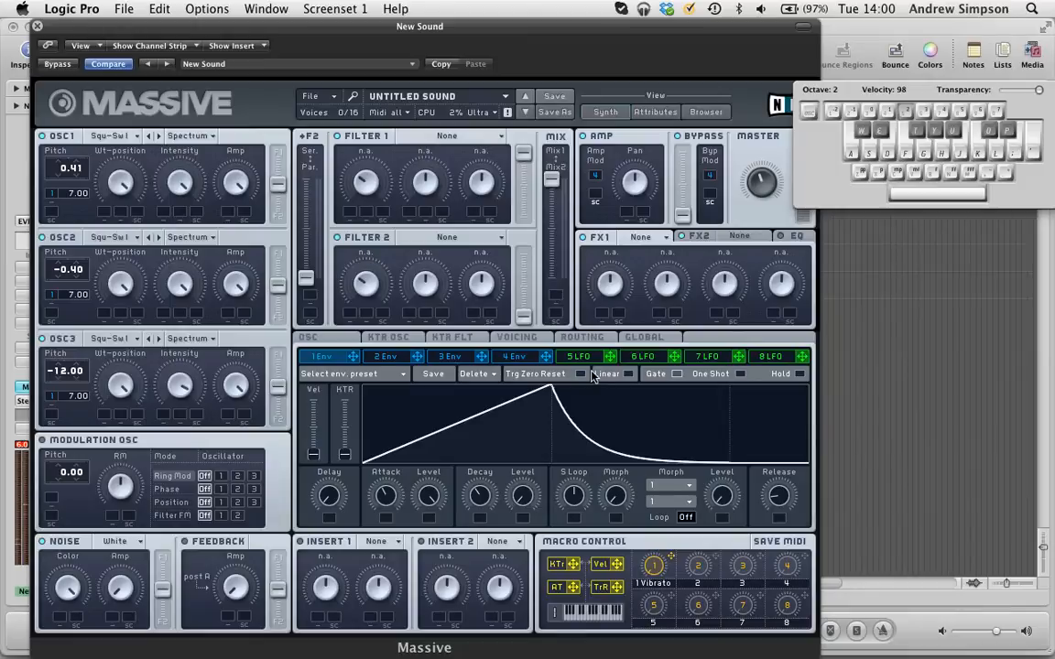
Step: Audition the sound with a high note, raise the typing keyboard to octave 3, and close Musical Typing
key(k)
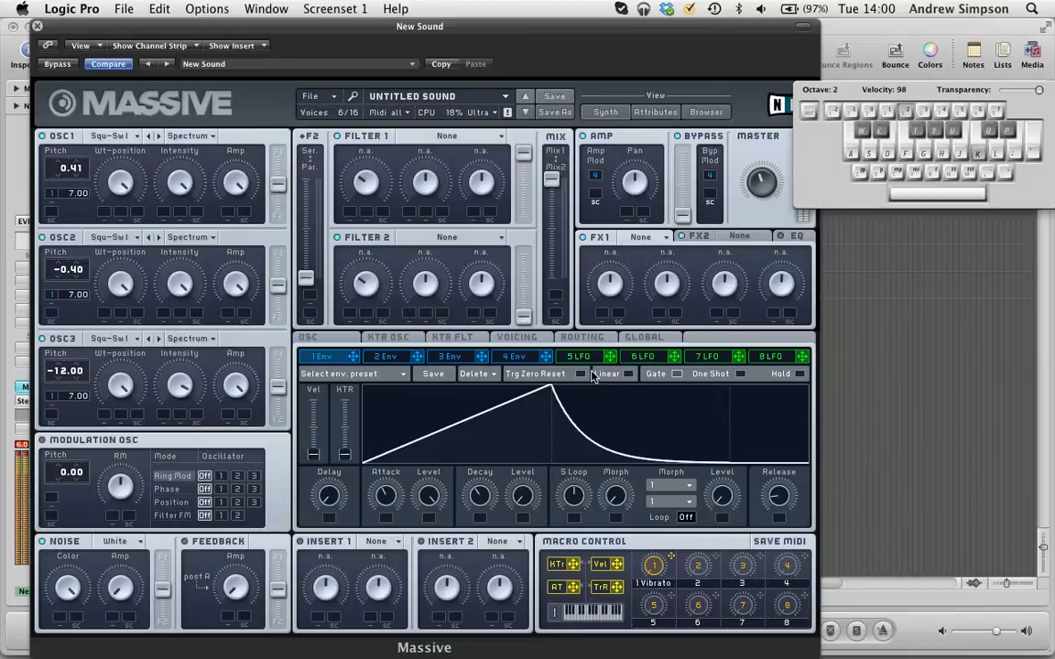
key(x)
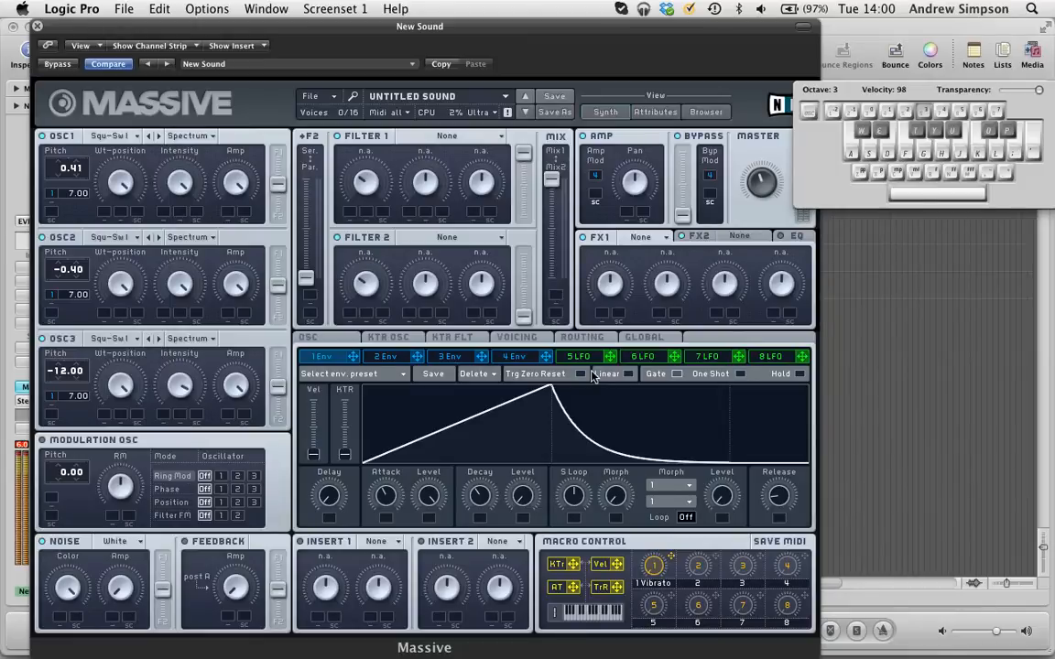
key(Caps_Lock)
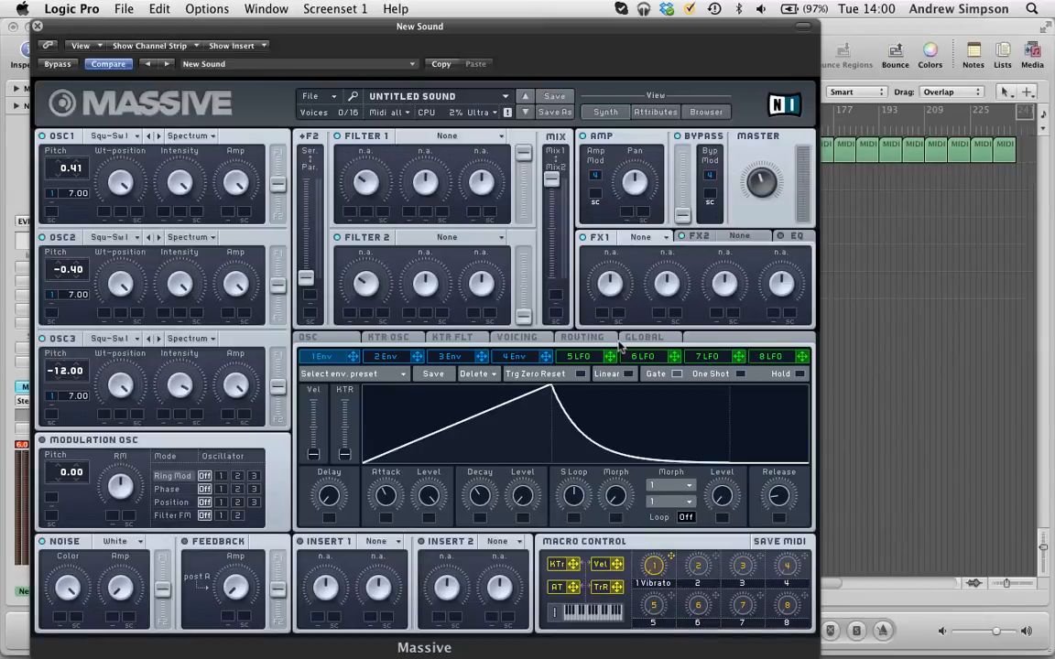